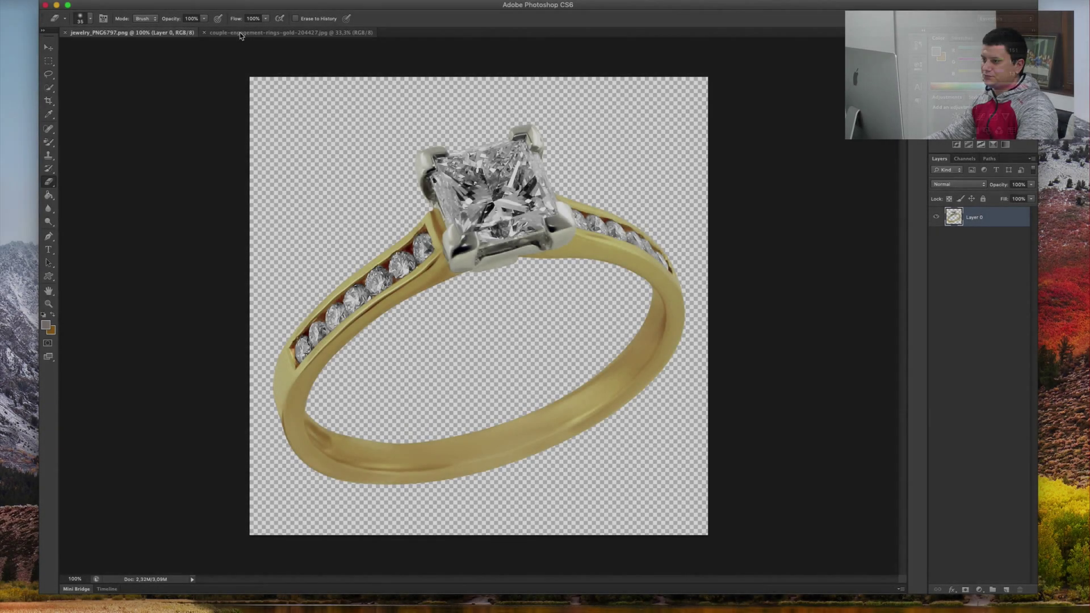
- Marquee-select the front tri-colour ring in the wedding rings photo
left_click(241, 34)
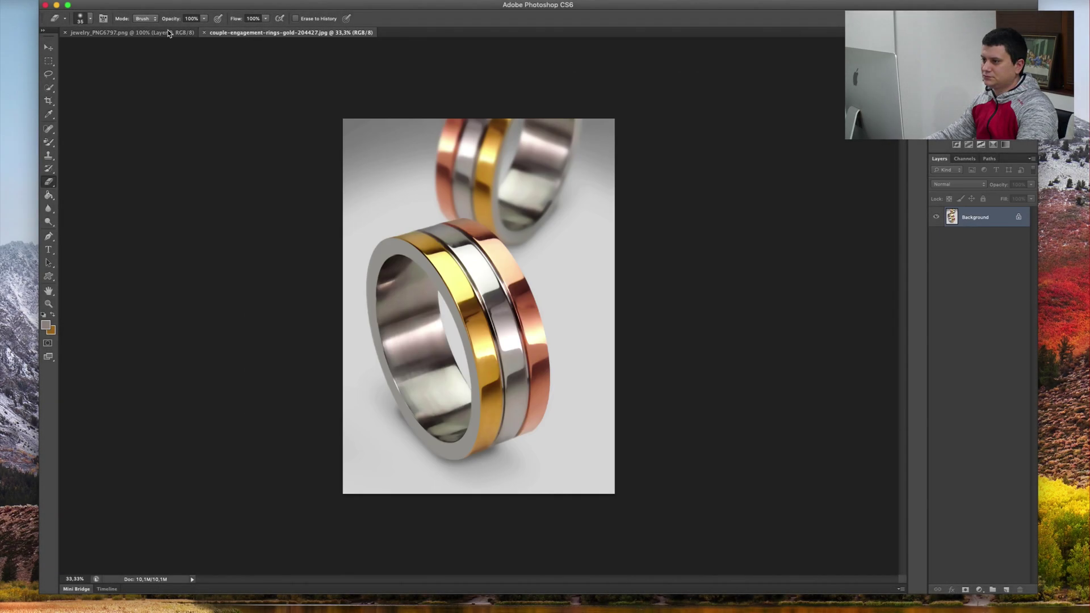
left_click(149, 33)
left_click(241, 33)
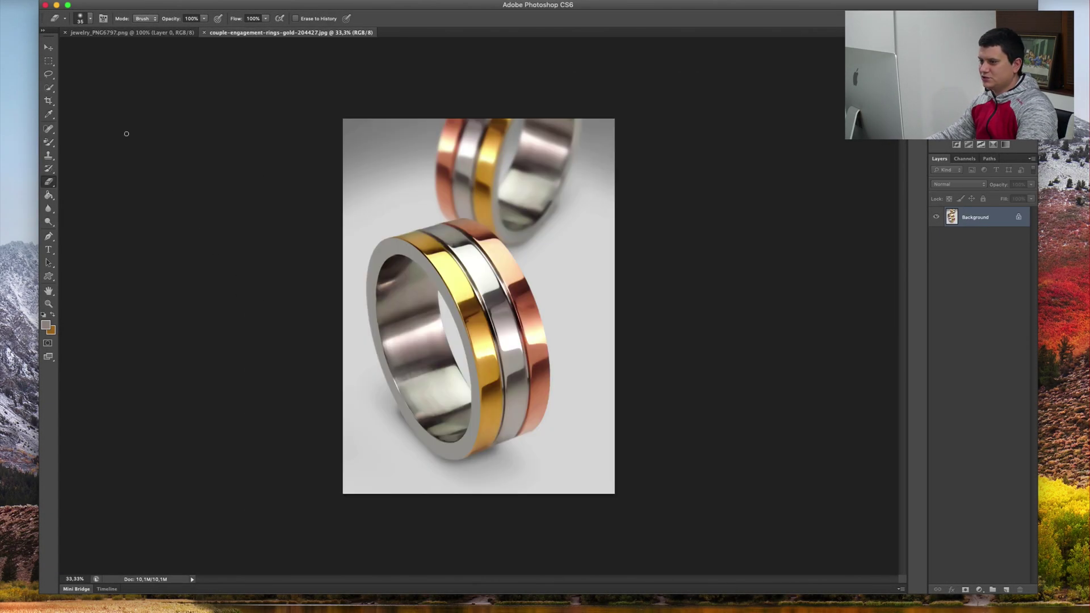
left_click(51, 62)
left_click_drag(366, 210, 580, 445)
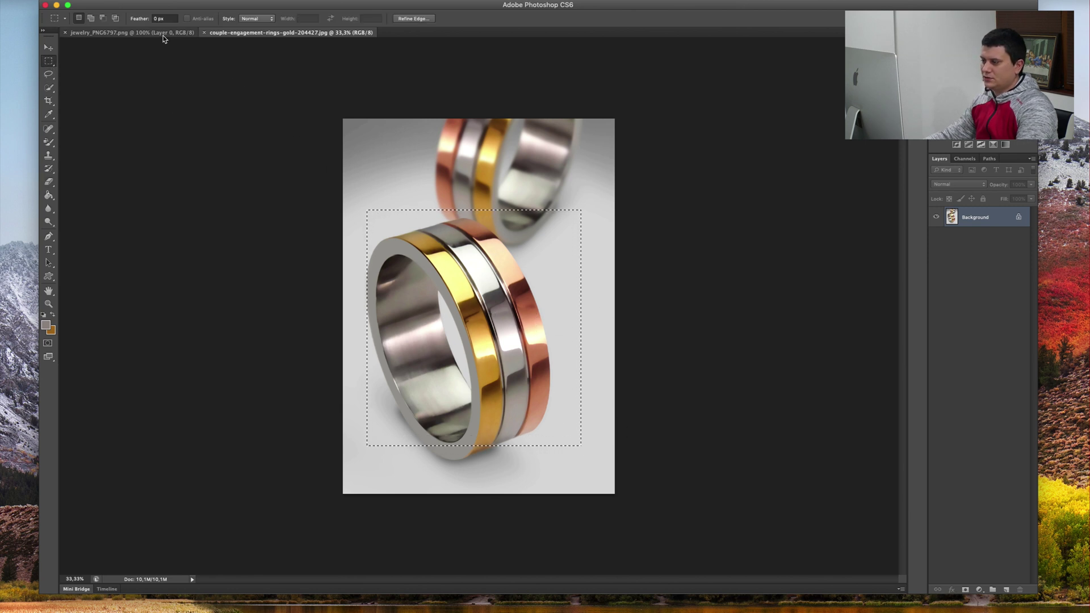
- Paste the ring into the engagement ring image, scale it to a thumbnail, and place it lower-right
left_click(114, 33)
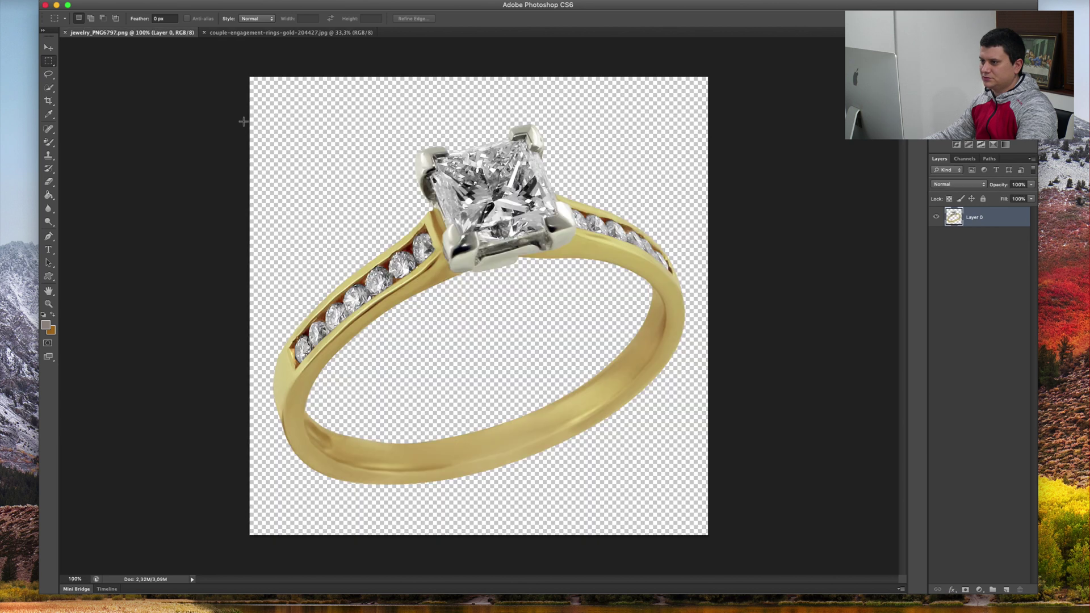
key("super+v")
key("super+t")
left_click_drag(249, 77, 611, 475)
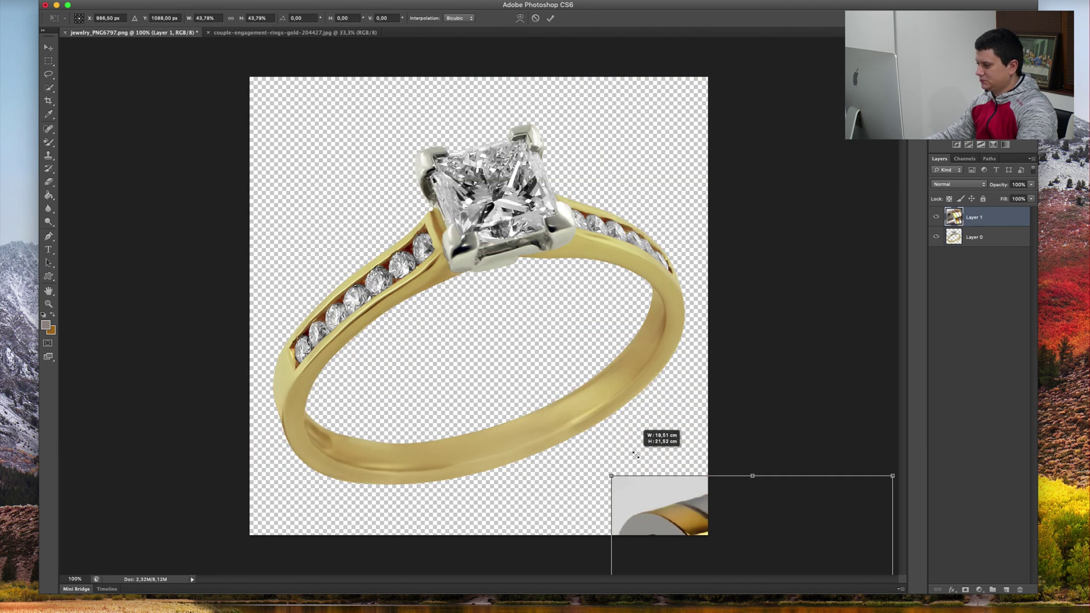
left_click_drag(678, 502, 436, 152)
mouse_move(378, 118)
left_mouse_down()
mouse_move(590, 393)
mouse_move(568, 344)
left_mouse_up()
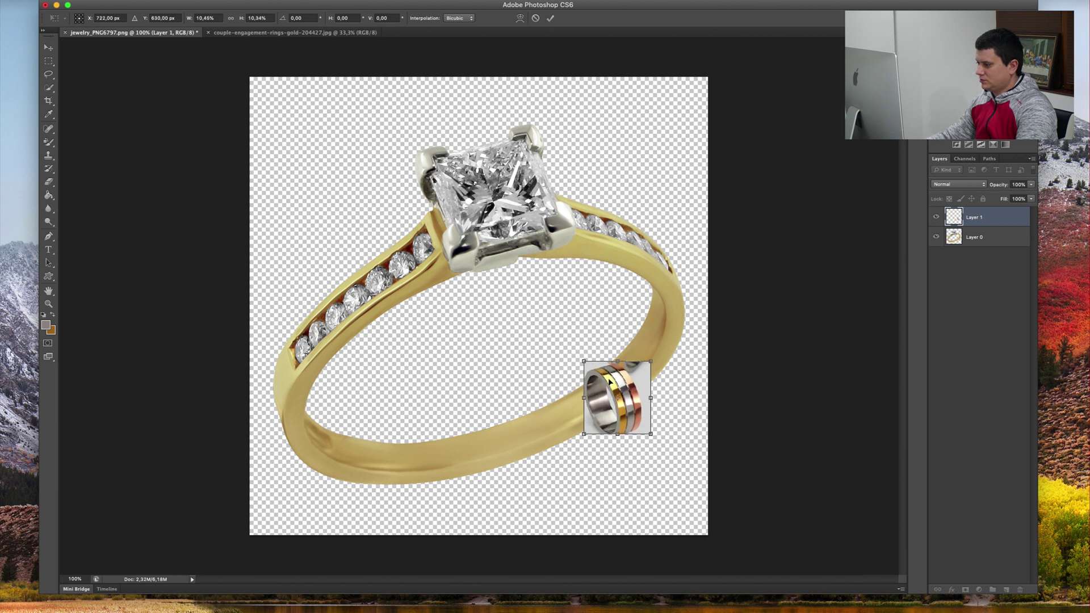
left_click_drag(617, 379, 662, 470)
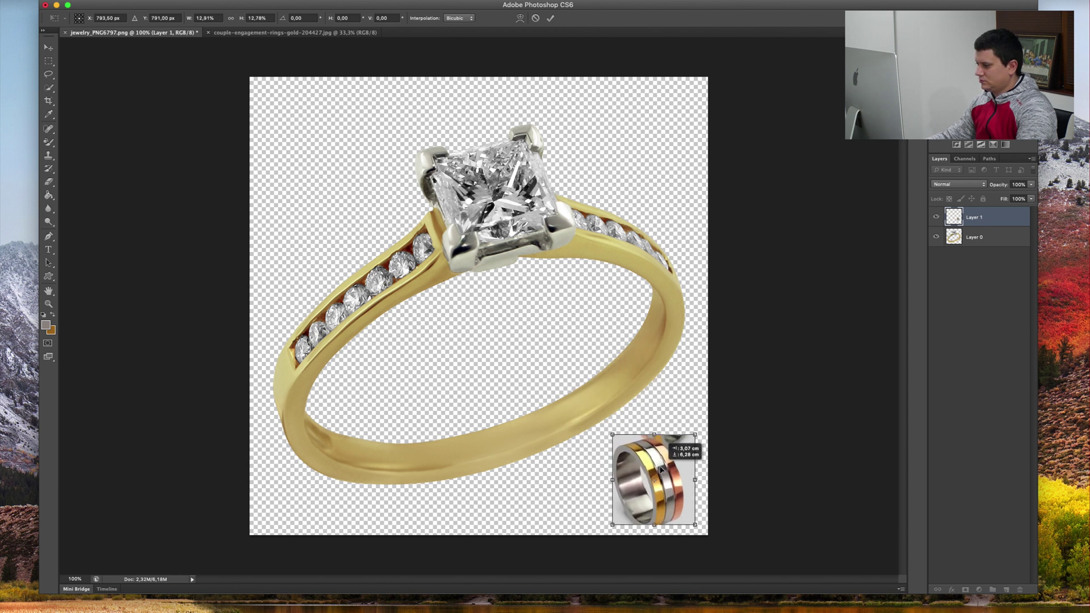
left_click(549, 18)
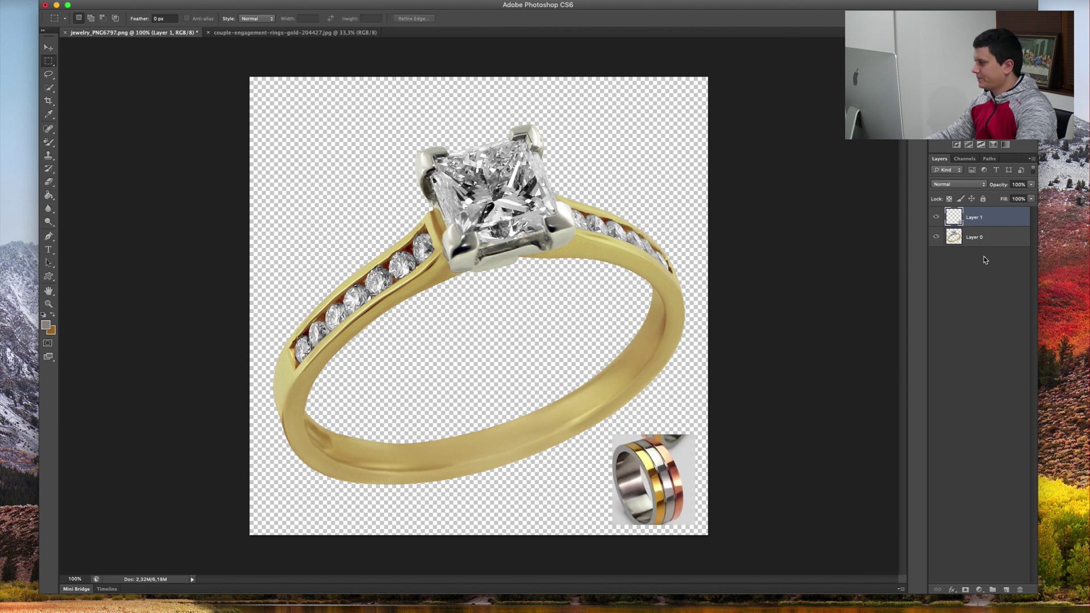
- Duplicate Layer 0 with Cmd+J and select the Color Replacement Tool
left_click(990, 239)
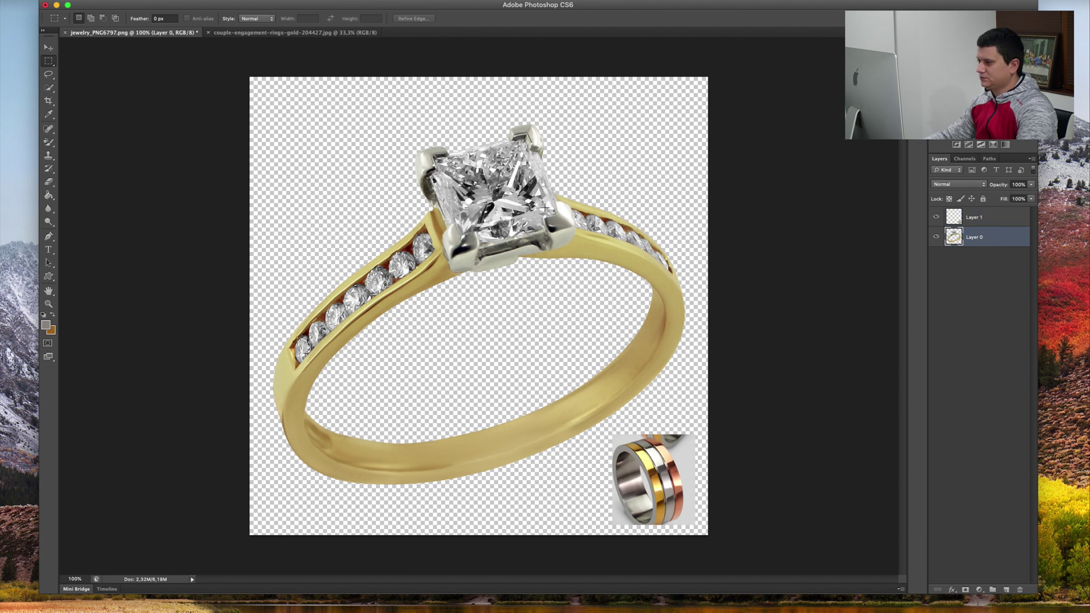
key("ctrl+j")
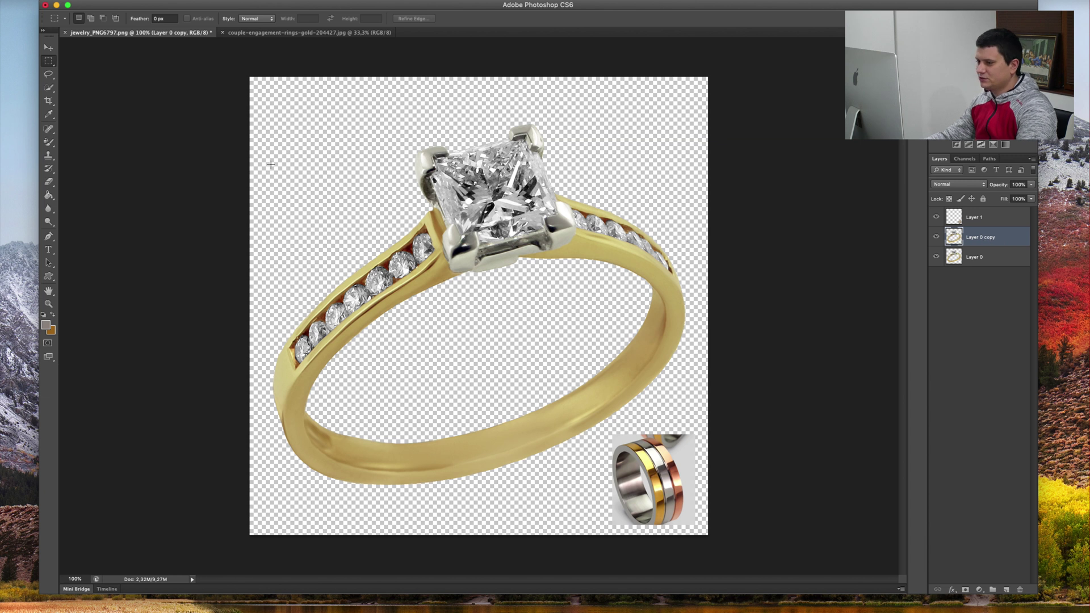
left_click(48, 142)
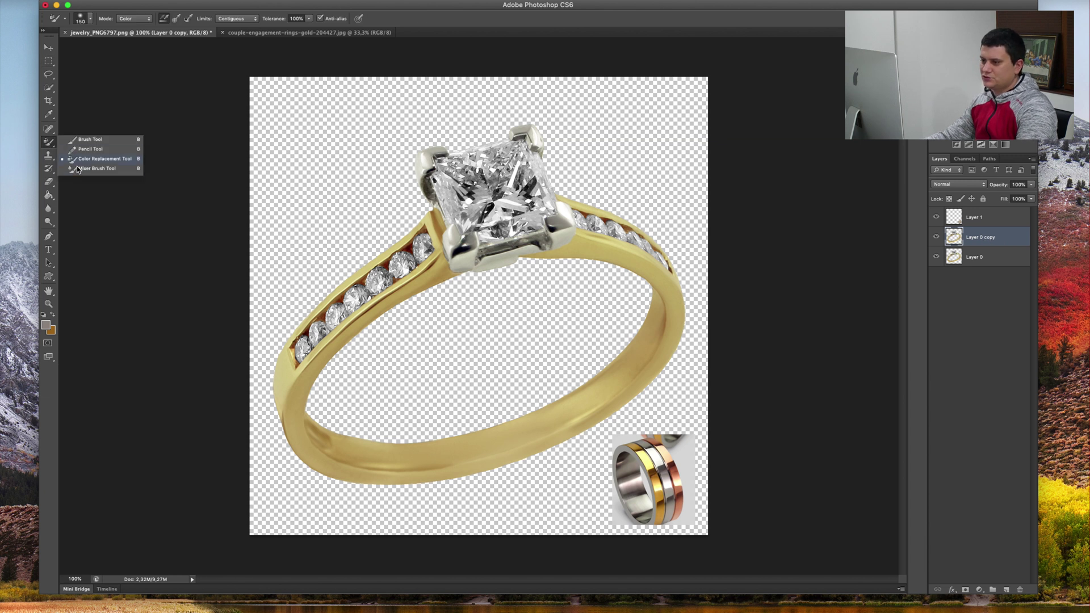
left_click(110, 163)
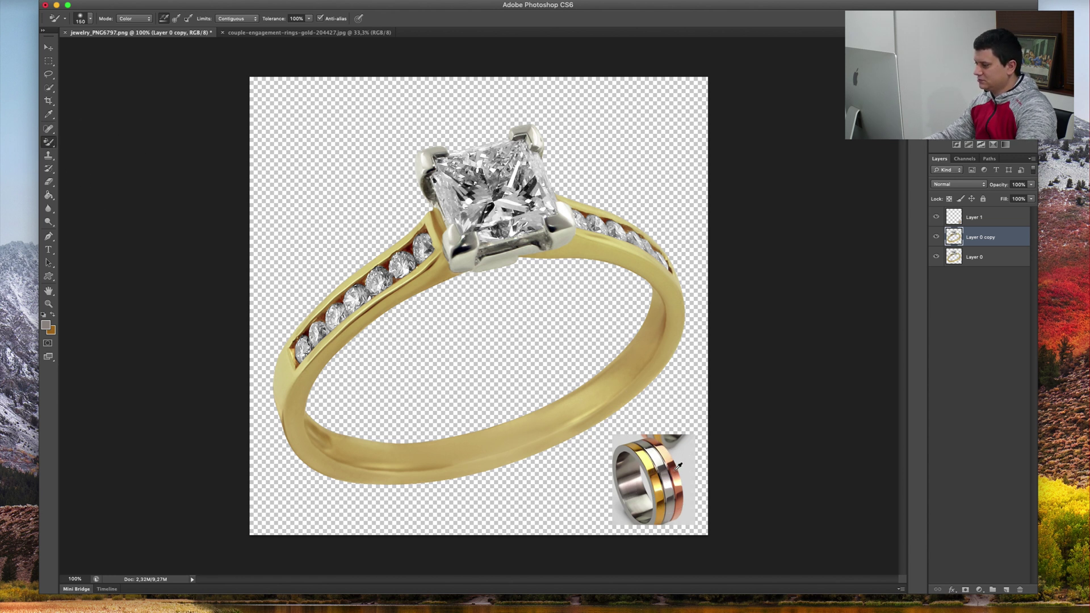
- Test-paint the ring copper, grey and gold from sampled colours, then delete the duplicate layer
left_click(676, 468, "alt")
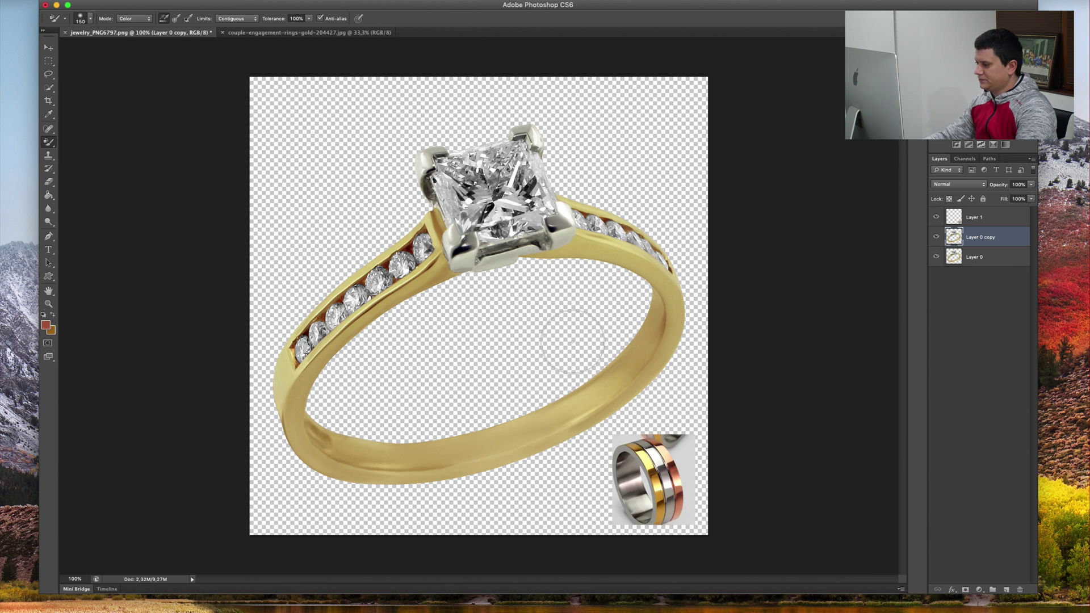
mouse_move(312, 434)
left_mouse_down()
mouse_move(321, 371)
mouse_move(363, 318)
mouse_move(435, 267)
mouse_move(449, 276)
mouse_move(426, 170)
mouse_move(433, 121)
mouse_move(522, 133)
mouse_move(548, 234)
mouse_move(588, 233)
mouse_move(486, 256)
mouse_move(596, 260)
mouse_move(653, 297)
mouse_move(628, 382)
mouse_move(587, 383)
mouse_move(510, 433)
mouse_move(406, 444)
mouse_move(341, 428)
mouse_move(384, 401)
left_mouse_up()
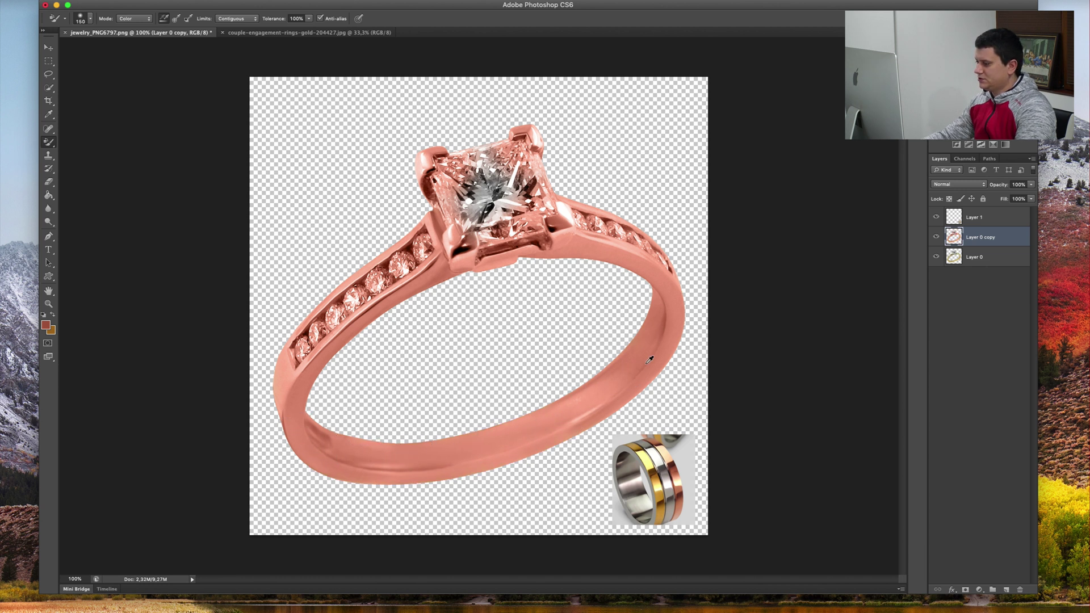
left_click(670, 469, "alt")
mouse_move(637, 316)
left_mouse_down()
mouse_move(653, 340)
mouse_move(576, 262)
mouse_move(523, 261)
mouse_move(684, 284)
mouse_move(492, 153)
mouse_move(555, 122)
mouse_move(384, 165)
mouse_move(391, 244)
mouse_move(353, 341)
mouse_move(284, 377)
mouse_move(329, 425)
mouse_move(400, 444)
mouse_move(401, 454)
mouse_move(567, 389)
mouse_move(611, 448)
left_mouse_up()
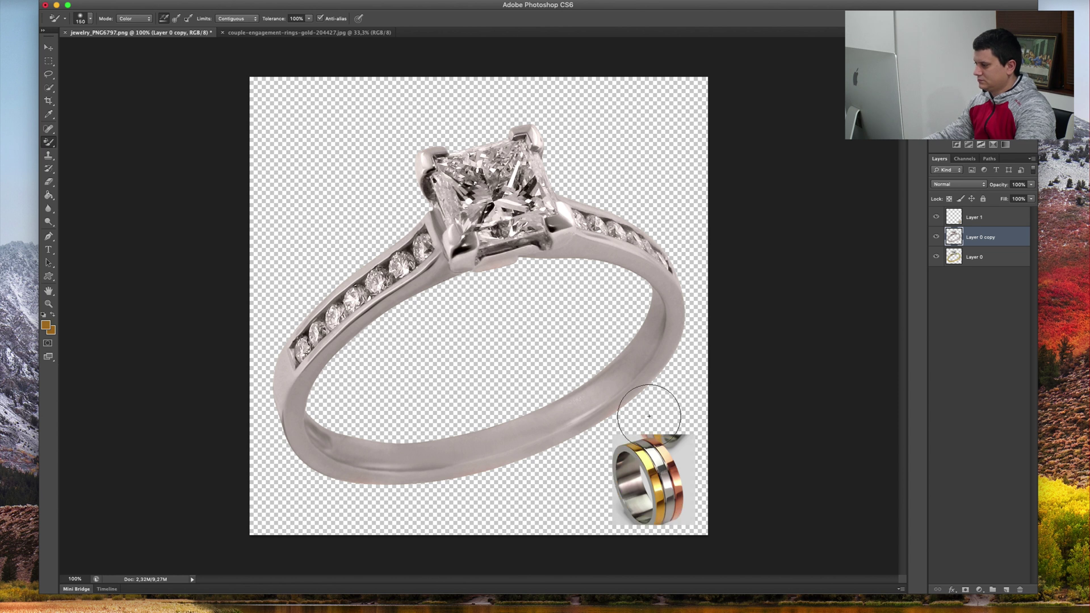
mouse_move(647, 363)
left_mouse_down()
mouse_move(693, 292)
mouse_move(644, 231)
mouse_move(570, 213)
mouse_move(460, 159)
mouse_move(515, 145)
mouse_move(309, 324)
mouse_move(436, 236)
left_mouse_up()
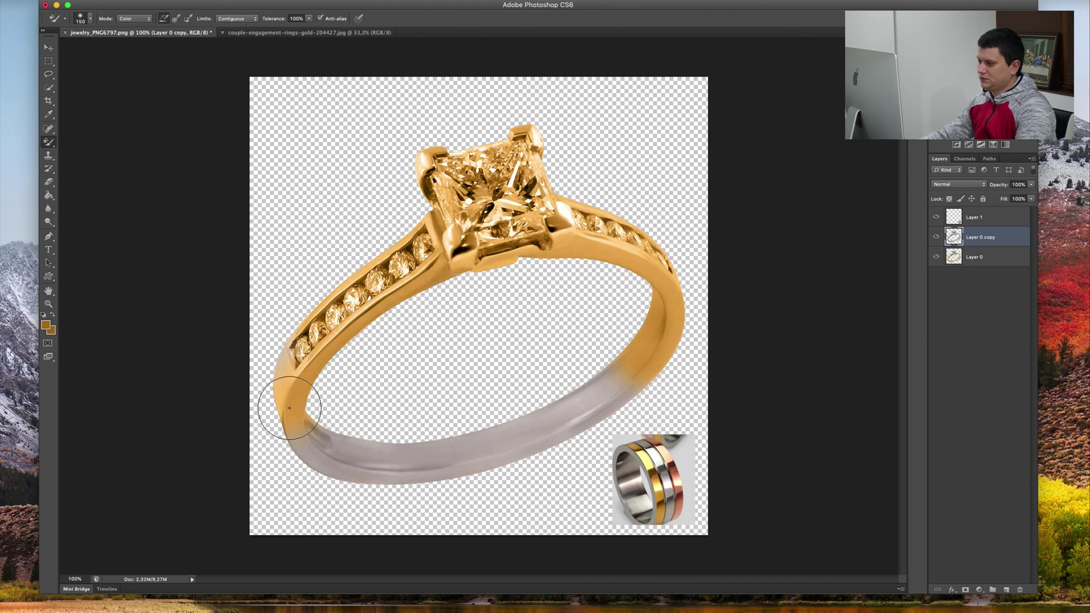
mouse_move(287, 414)
left_mouse_down()
mouse_move(292, 457)
mouse_move(316, 401)
mouse_move(387, 458)
mouse_move(503, 418)
mouse_move(628, 418)
left_mouse_up()
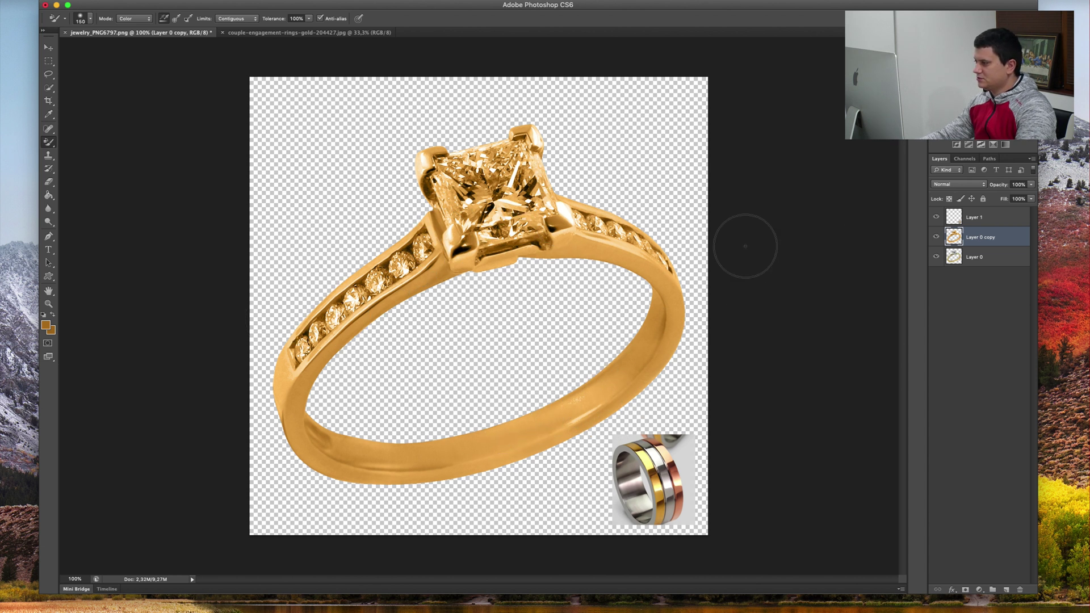
key("Delete")
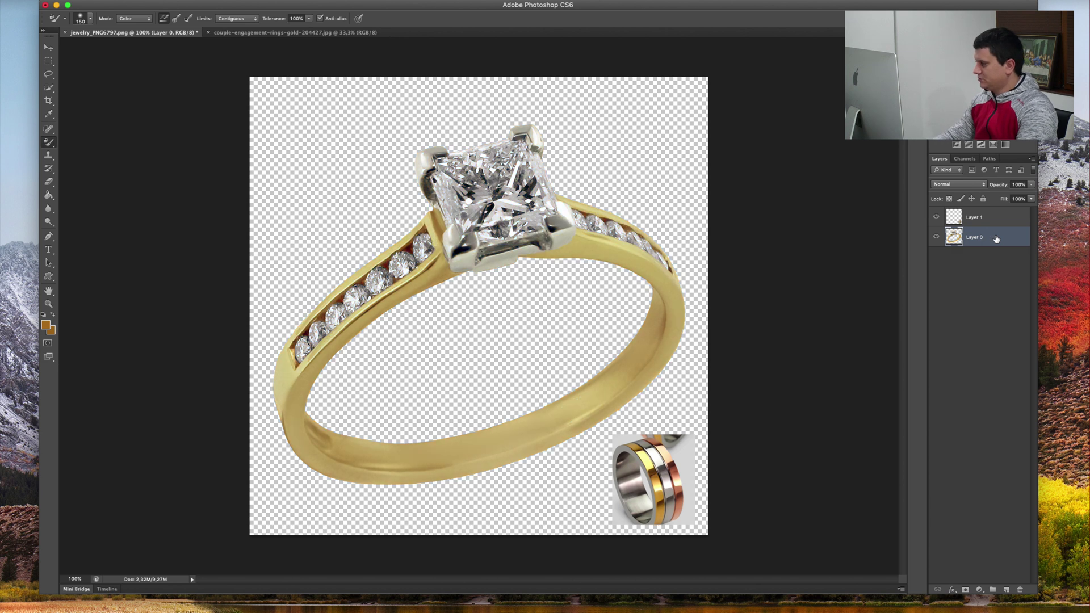
- Undo the layer deletion and paint the whole ring rose gold sampled from the reference ring
key("i")
key("ctrl+k")
key("Escape")
key("ctrl+z")
key("b")
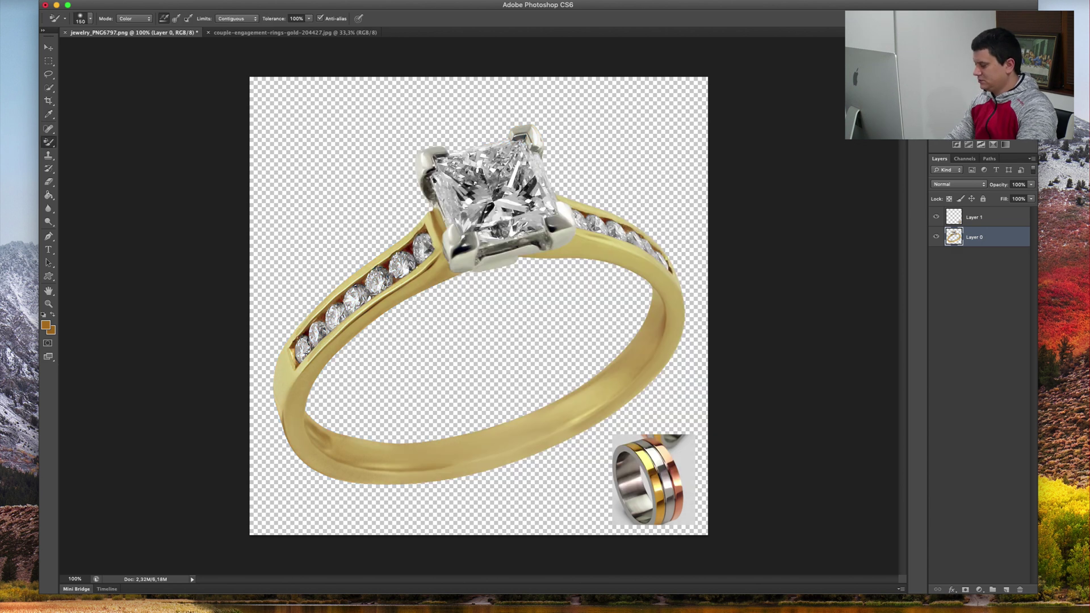
left_click(676, 470, "alt")
mouse_move(653, 363)
left_mouse_down()
mouse_move(634, 227)
mouse_move(383, 241)
mouse_move(440, 449)
mouse_move(472, 251)
mouse_move(518, 250)
left_mouse_up()
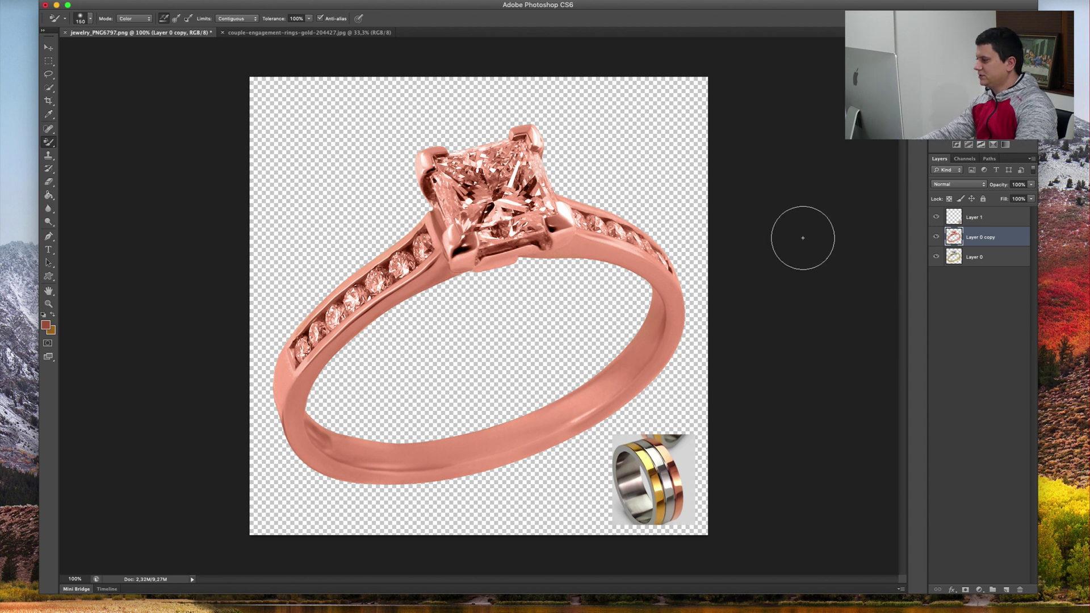
- Zoom in and erase the rose tint from the small channel diamonds on both sides
left_click(48, 183)
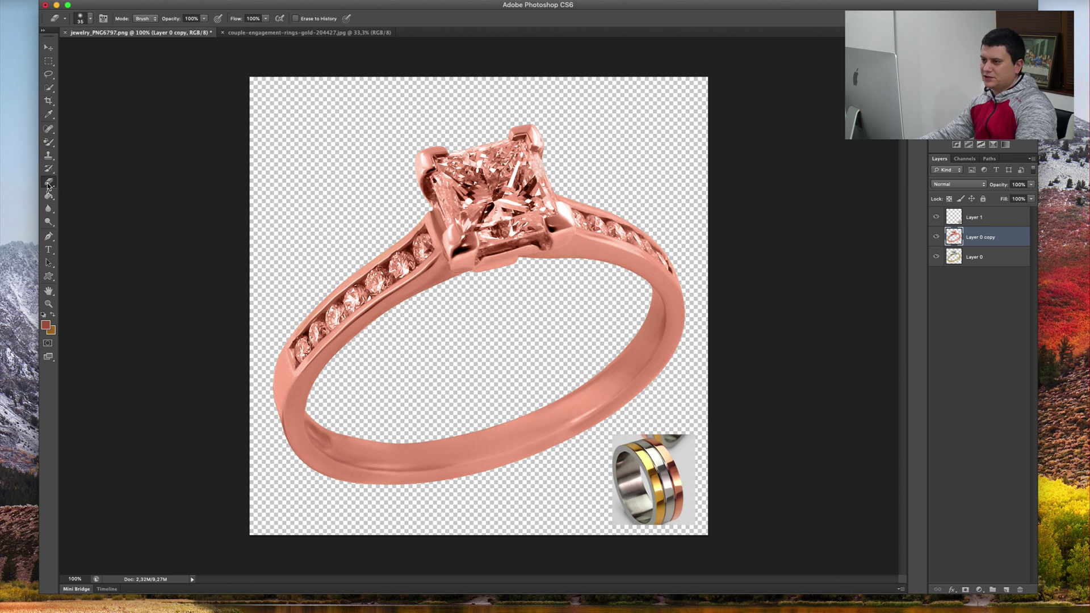
scroll(416, 269, "up", 5)
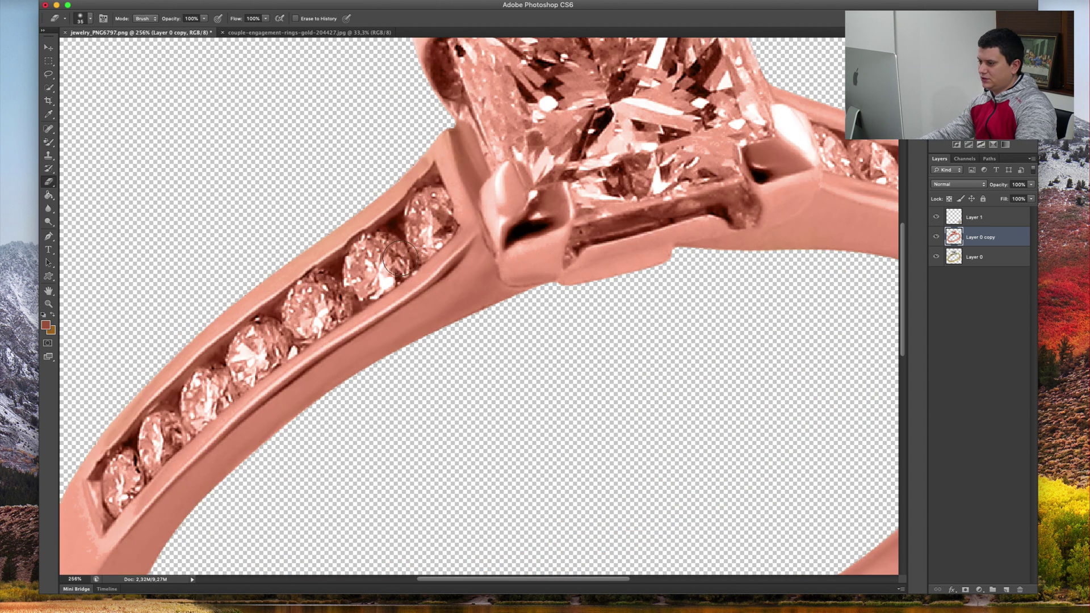
left_click_drag(400, 258, 366, 257)
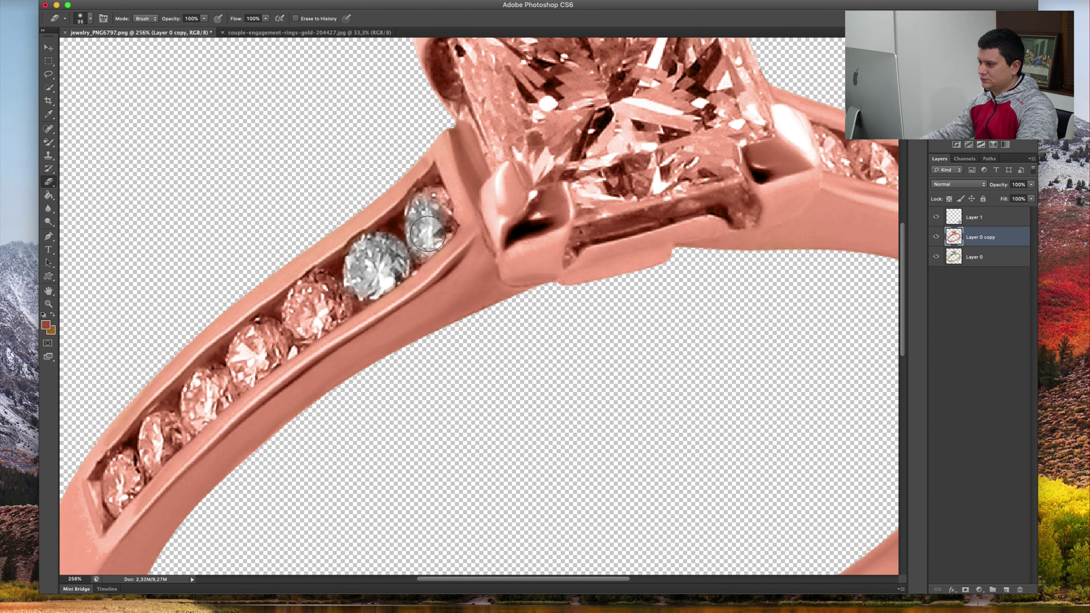
mouse_move(310, 305)
left_mouse_down()
mouse_move(317, 288)
mouse_move(319, 306)
left_mouse_up()
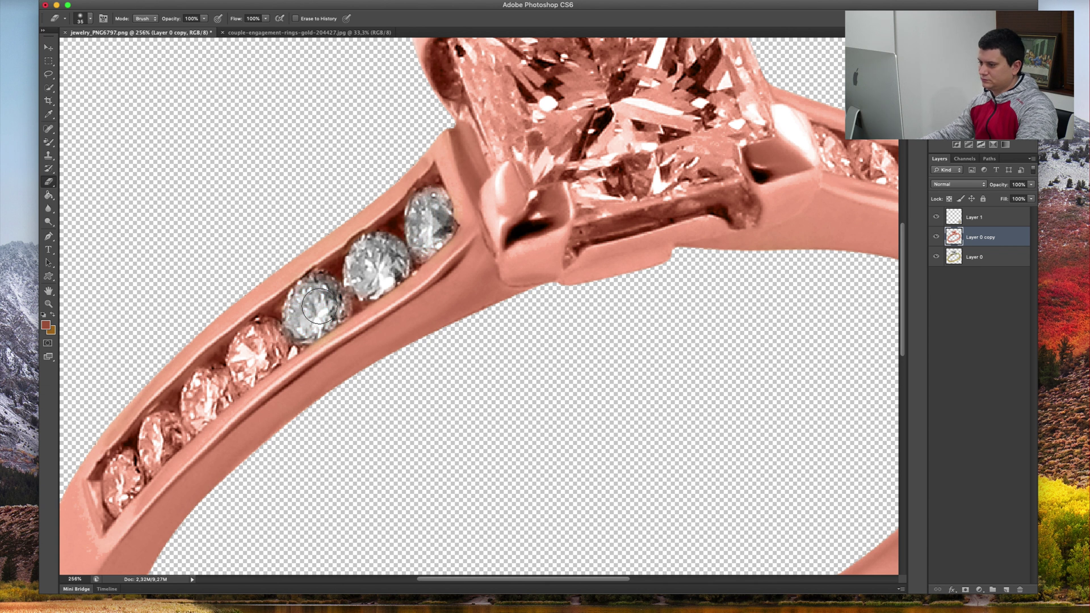
mouse_move(251, 344)
left_mouse_down()
mouse_move(248, 361)
mouse_move(458, 298)
left_mouse_up()
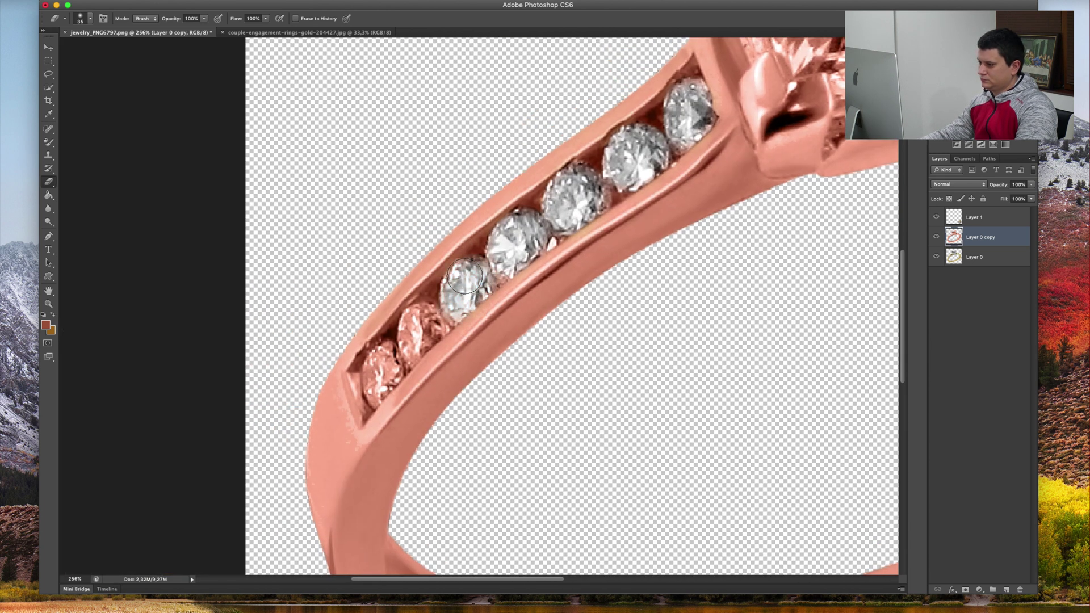
left_click_drag(424, 320, 418, 342)
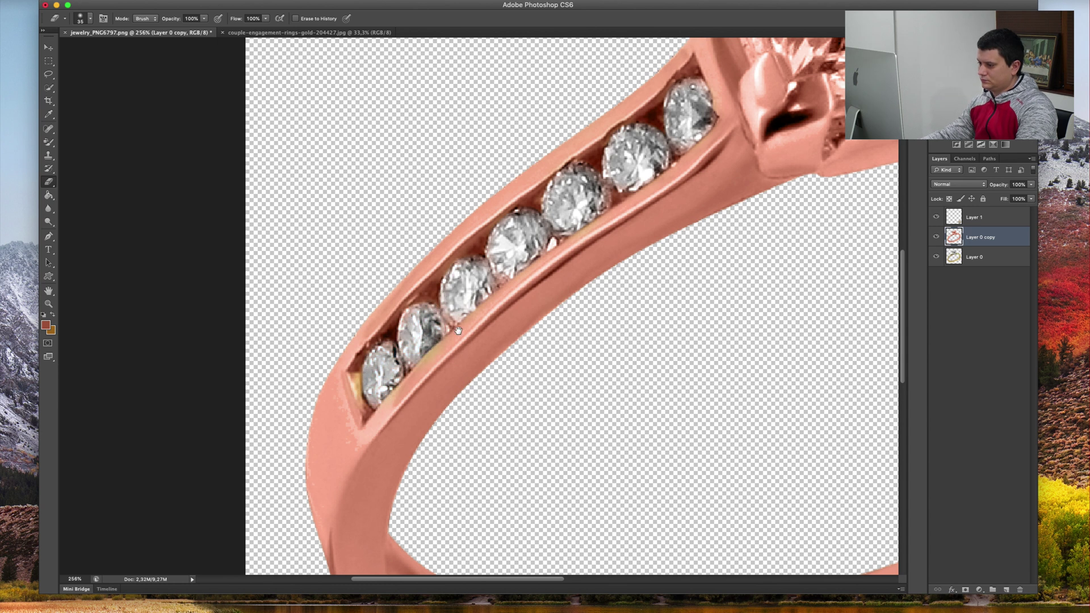
scroll(568, 271, "right", 10)
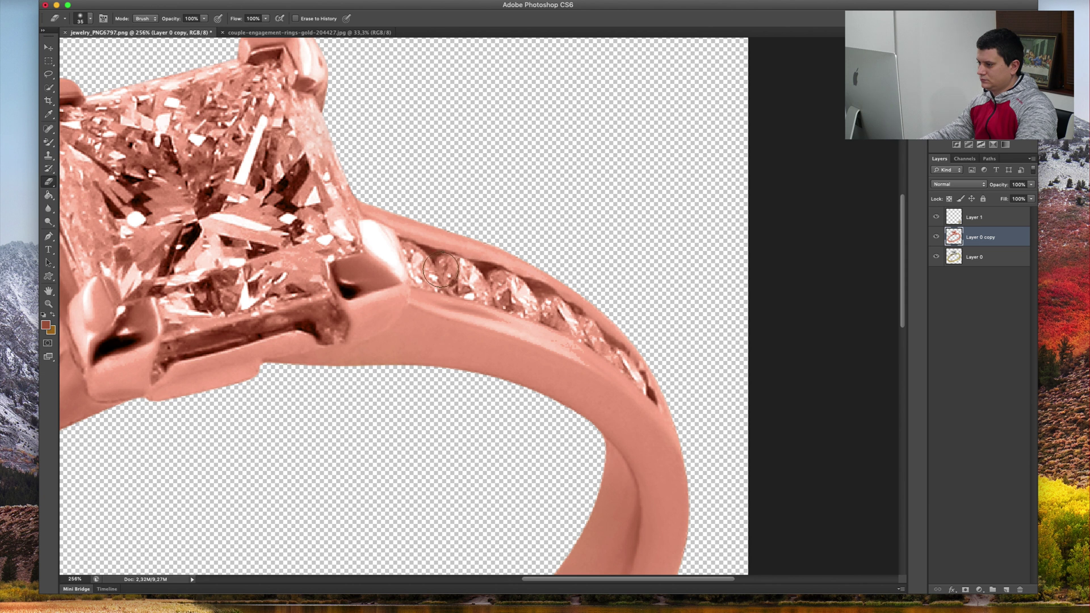
mouse_move(420, 260)
left_mouse_down()
mouse_move(429, 278)
mouse_move(508, 294)
left_mouse_up()
key("bracketleft")
key("bracketleft")
key("bracketleft")
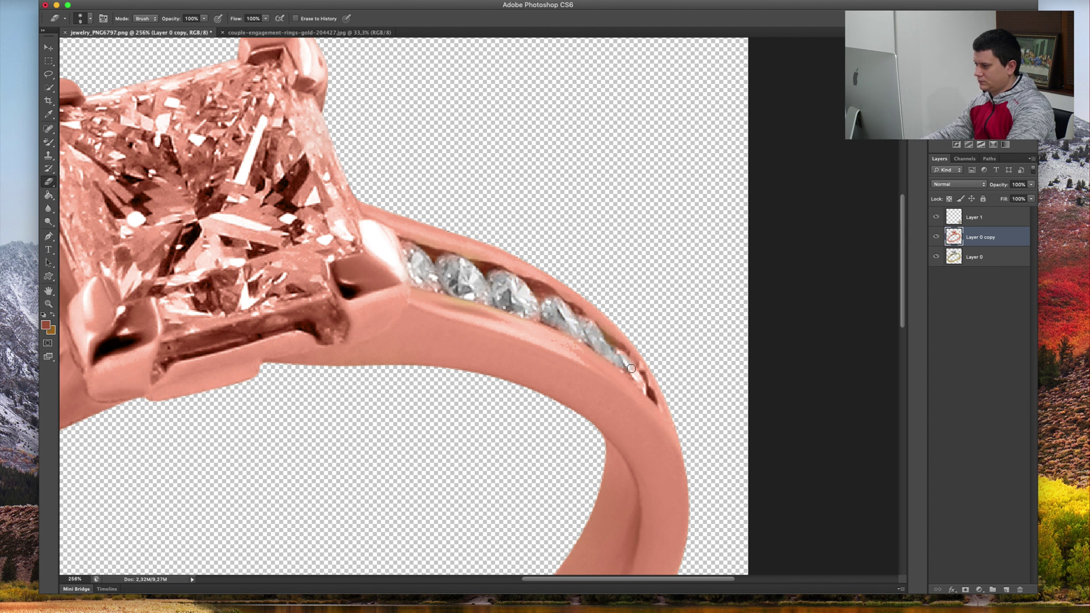
key("bracketright")
key("bracketright")
key("bracketright")
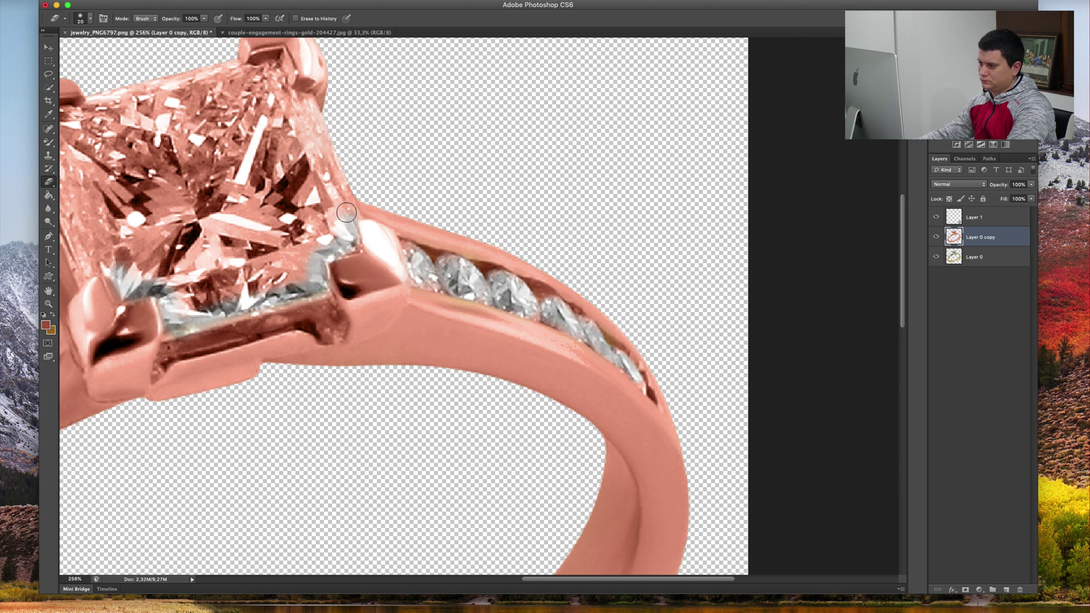
- Erase the rose tint from the centre diamond's edges and facets with a larger eraser
left_click_drag(346, 212, 327, 173)
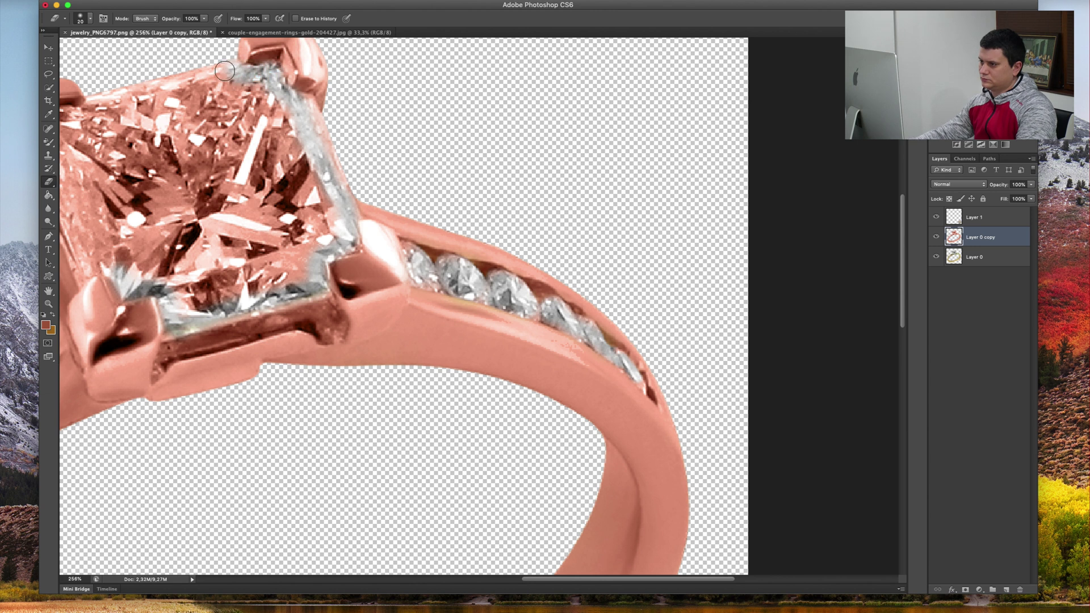
scroll(225, 71, "left", 10)
scroll(225, 71, "up", 3)
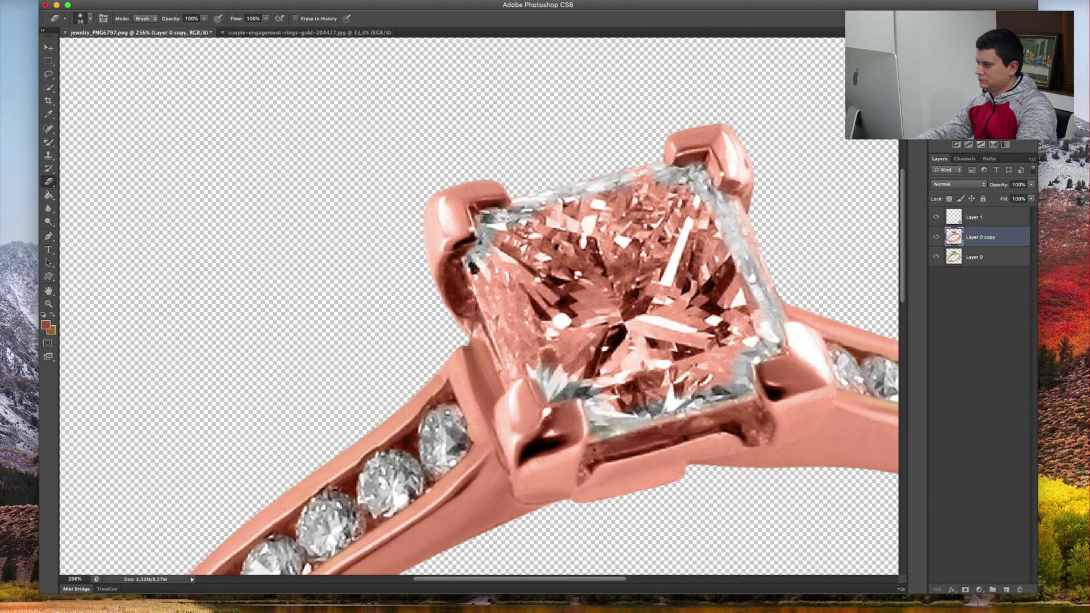
left_click_drag(628, 177, 558, 228)
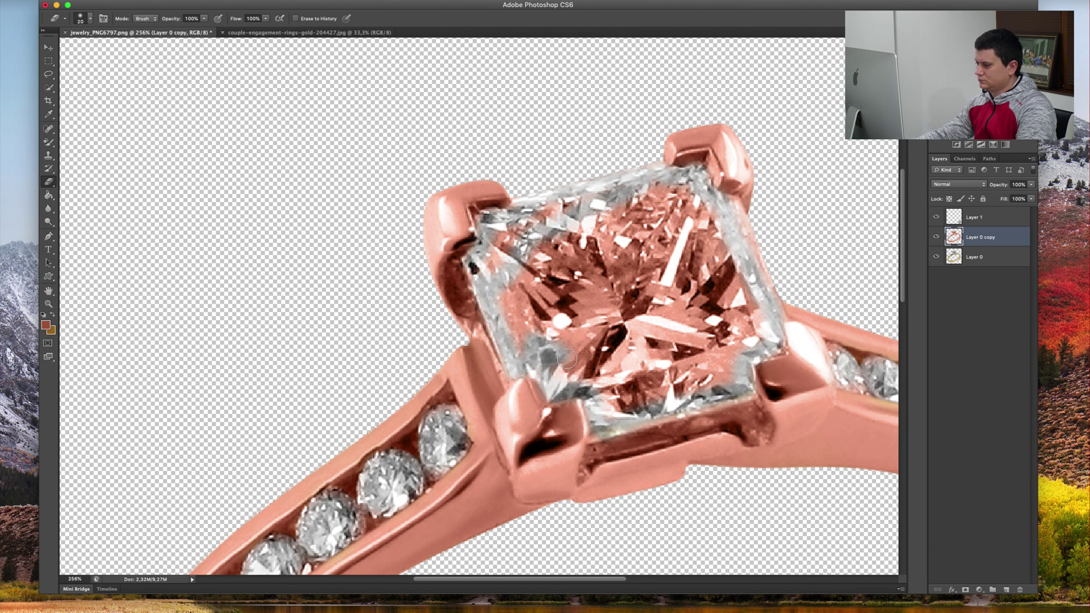
key("bracketright")
mouse_move(549, 323)
left_mouse_down()
mouse_move(533, 332)
mouse_move(522, 281)
mouse_move(562, 224)
mouse_move(549, 280)
mouse_move(514, 255)
mouse_move(590, 261)
mouse_move(648, 227)
mouse_move(701, 223)
mouse_move(681, 239)
mouse_move(732, 249)
mouse_move(726, 227)
mouse_move(758, 282)
mouse_move(721, 369)
mouse_move(738, 318)
mouse_move(712, 351)
mouse_move(652, 380)
mouse_move(584, 347)
mouse_move(653, 285)
mouse_move(574, 361)
mouse_move(681, 312)
mouse_move(636, 369)
left_mouse_up()
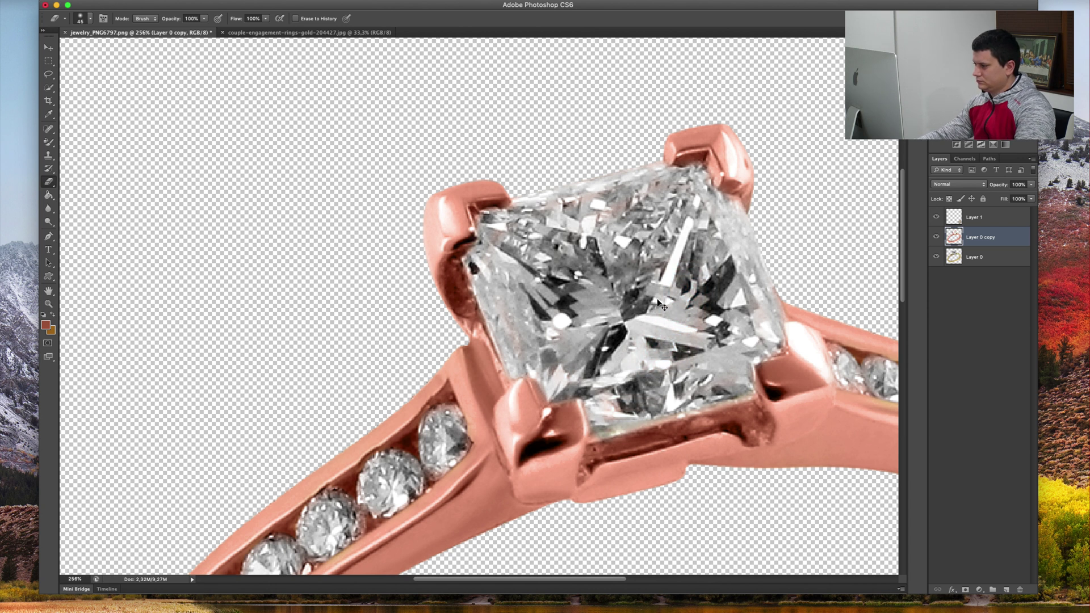
scroll(658, 304, "down", 5)
scroll(657, 300, "up", 3)
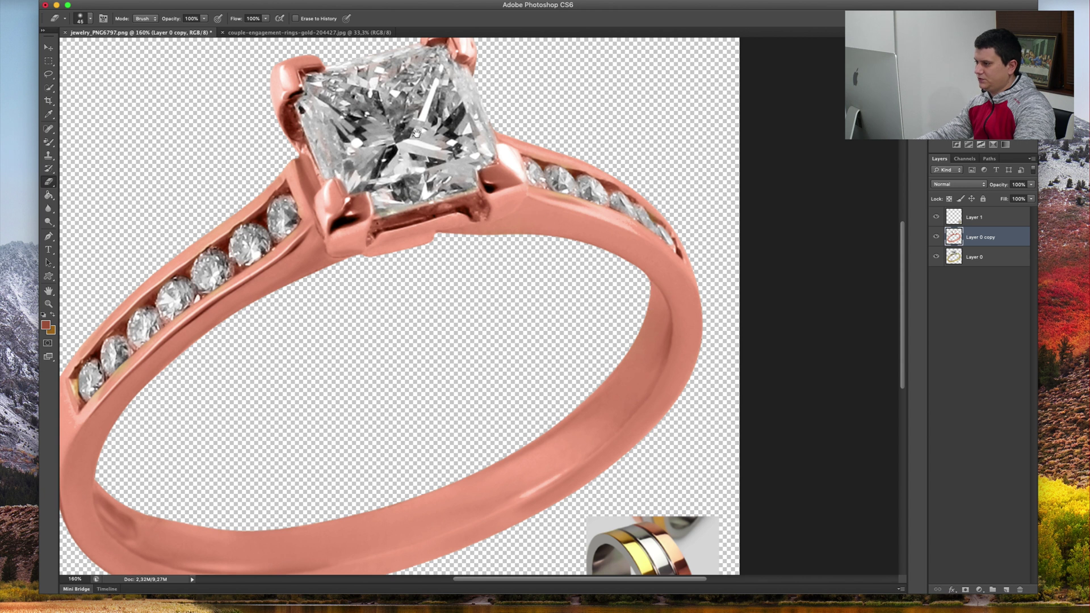
- Set Layer 0 copy opacity to 64% and erase the rose tint from the centre stone's prongs
left_click_drag(416, 133, 495, 202)
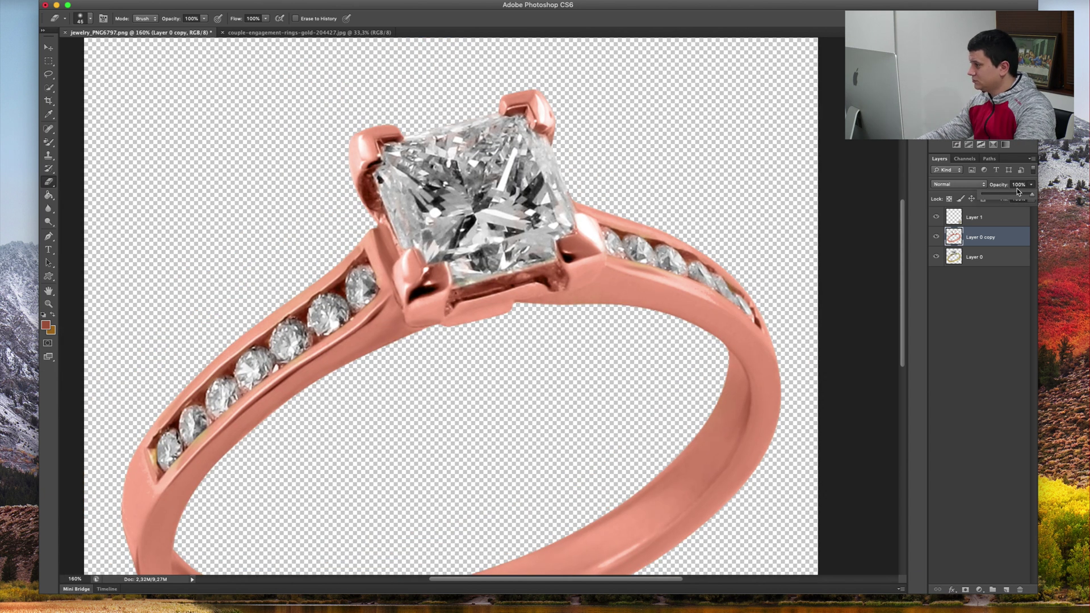
left_click_drag(1007, 196, 991, 197)
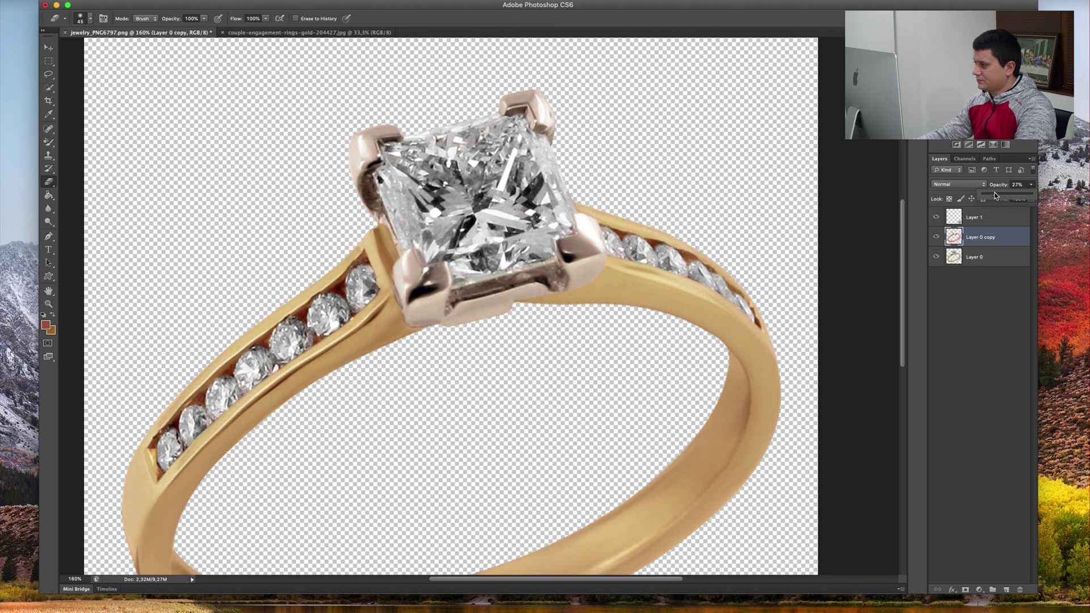
left_click_drag(992, 197, 990, 196)
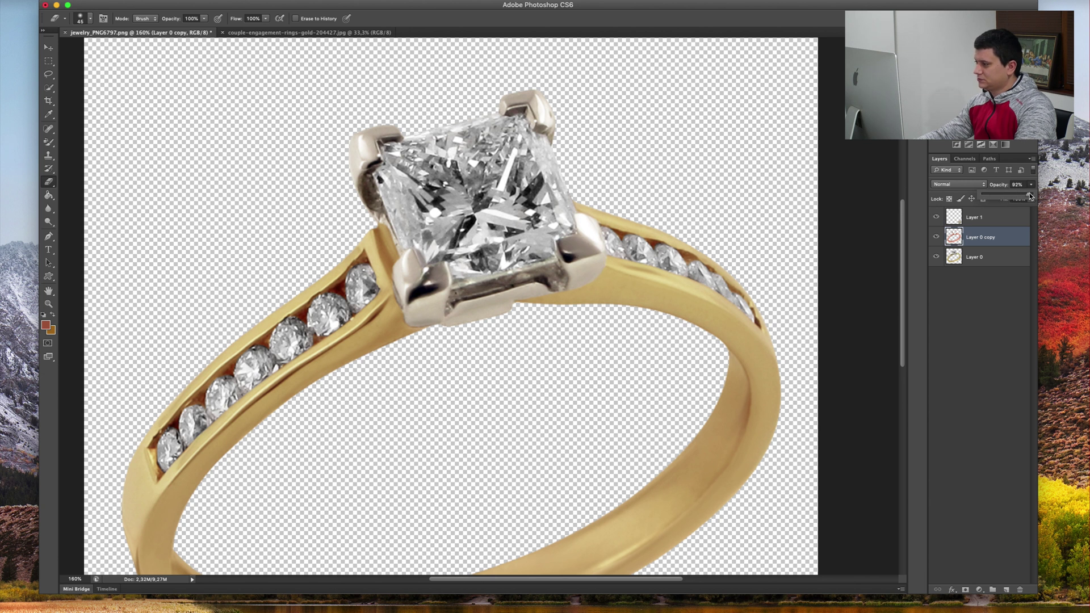
left_click_drag(1030, 196, 1013, 196)
left_click_drag(587, 251, 564, 246)
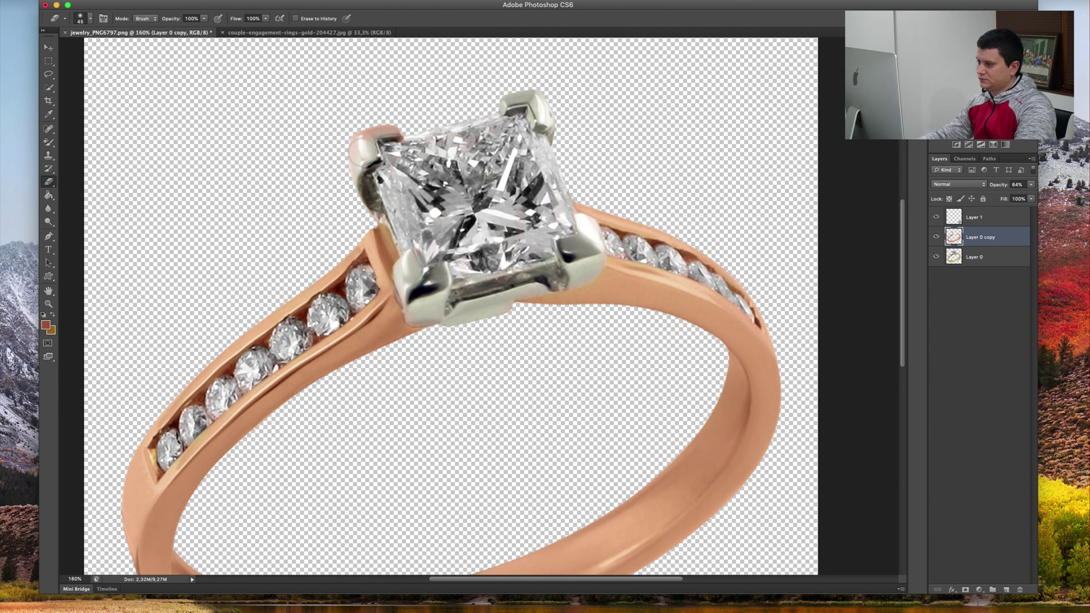
scroll(499, 178, "down", 5)
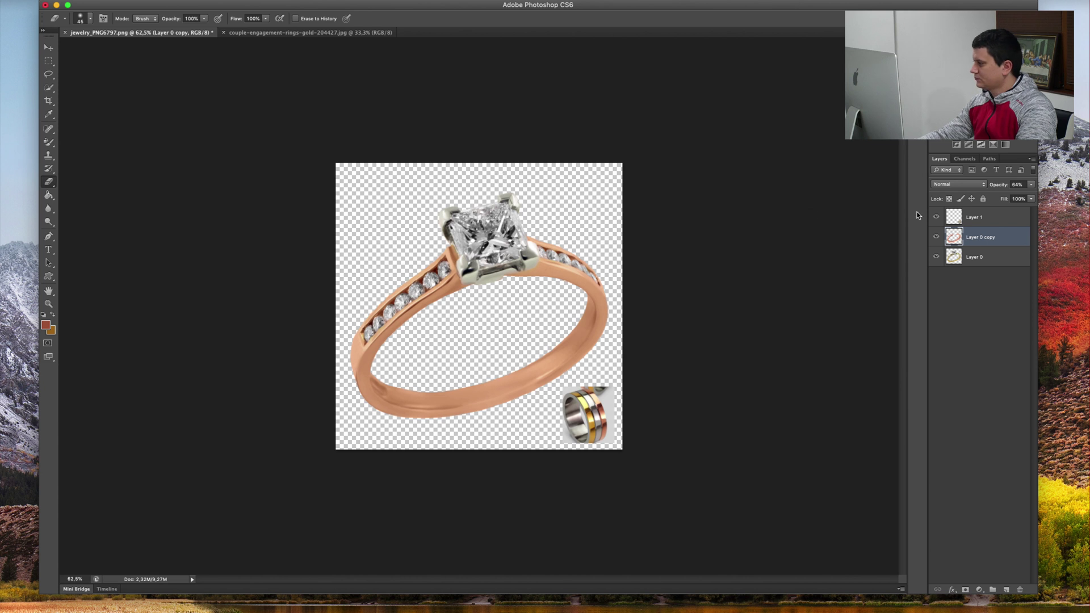
left_click(1030, 184)
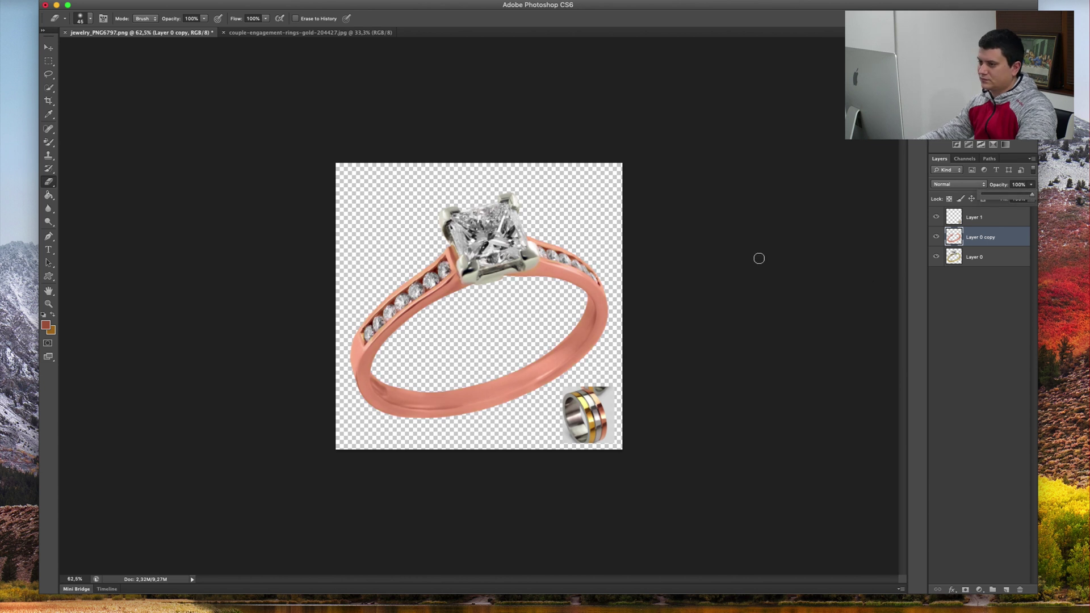
left_click(49, 61)
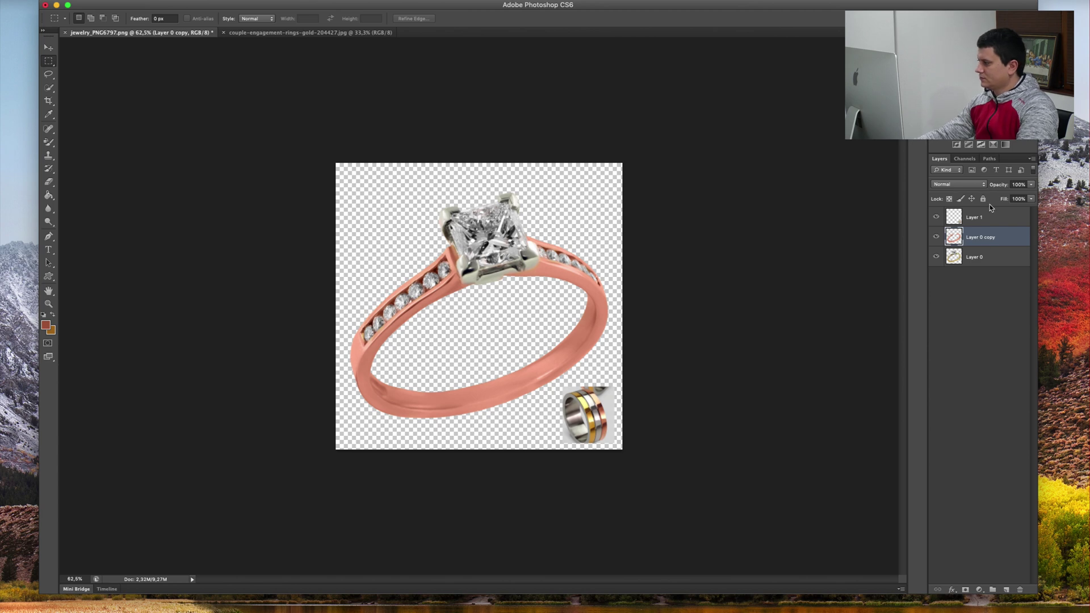
left_click(994, 217)
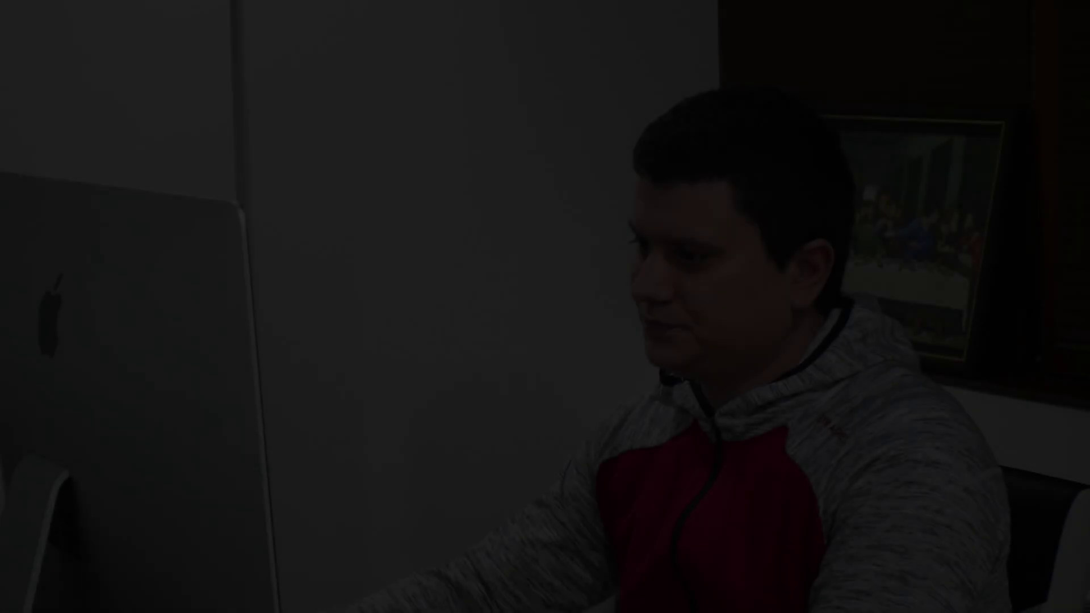